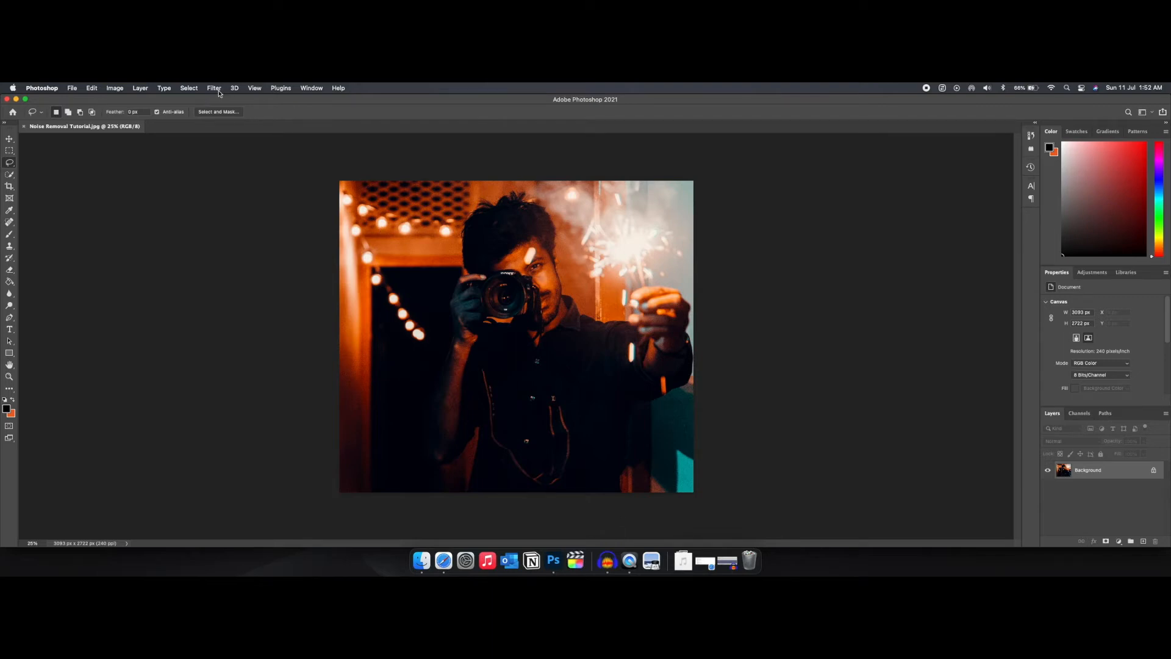
Open the photo in the Camera Raw Filter and set the Detail noise reduction to 20
click(220, 92)
click(244, 158)
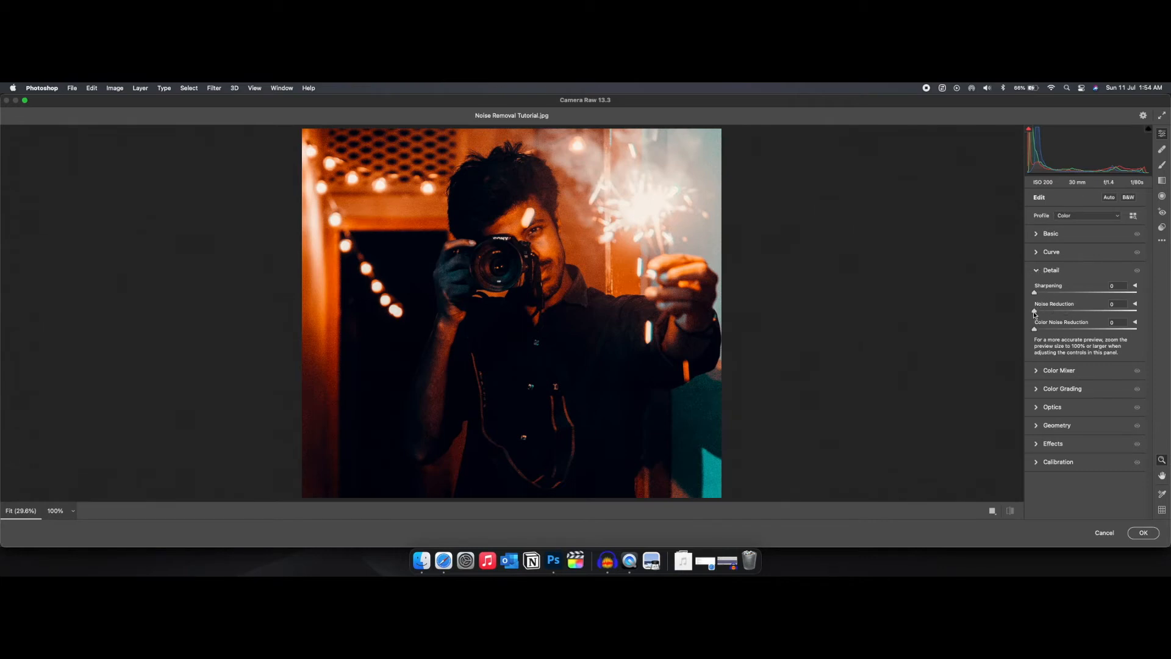
drag(1035, 313, 1055, 314)
Inspect the noise reduction on the face and camera up close, compare before and after views, and return to the single view
click(683, 285)
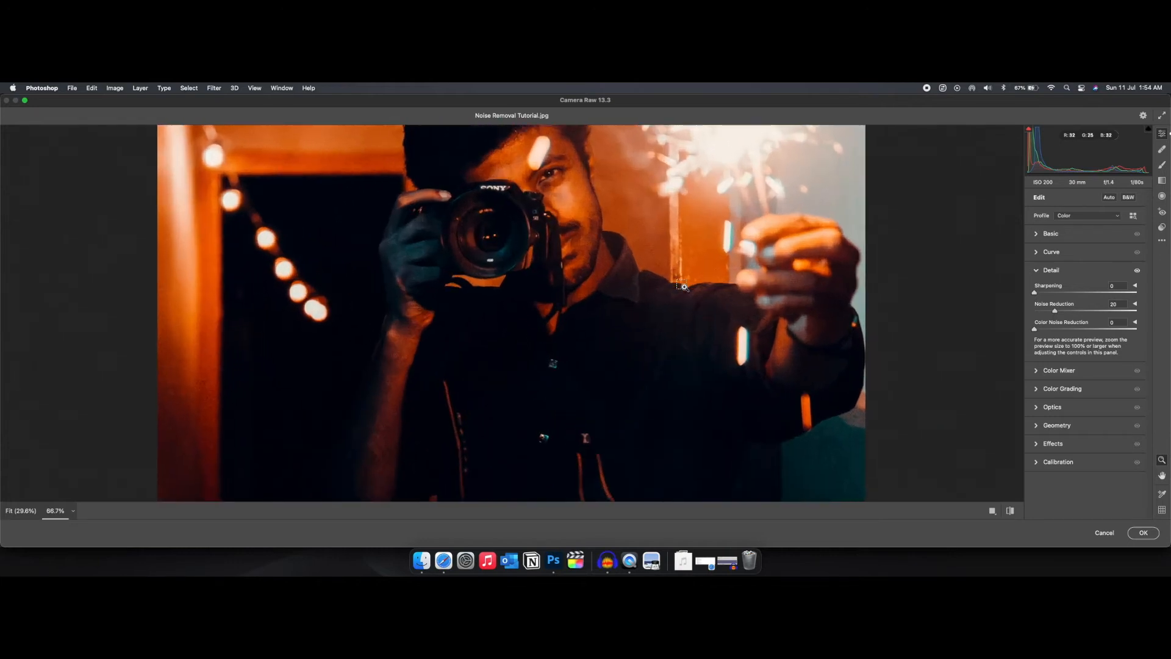
scroll(522, 217, up, 5)
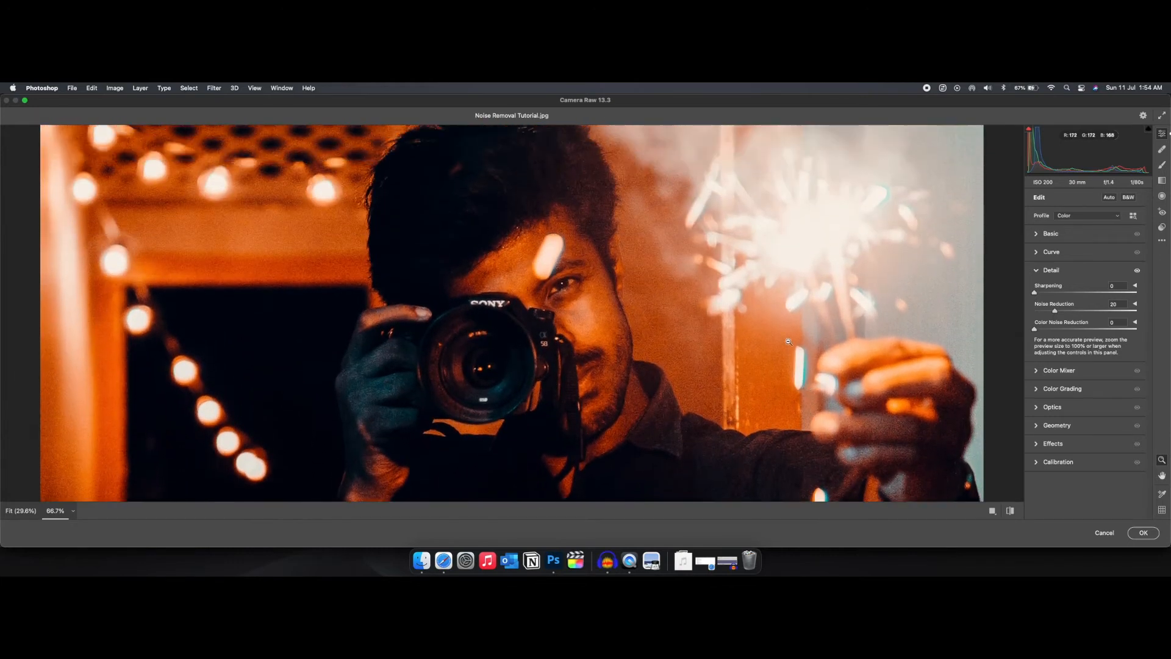
click(1010, 511)
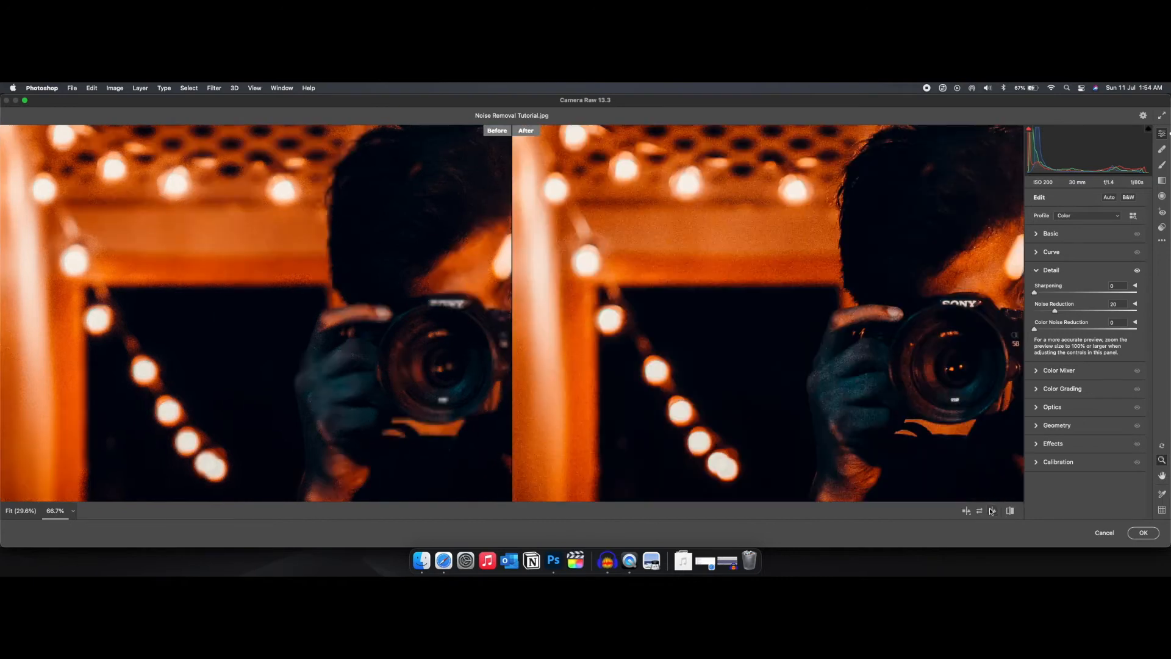
scroll(442, 383, right, 4)
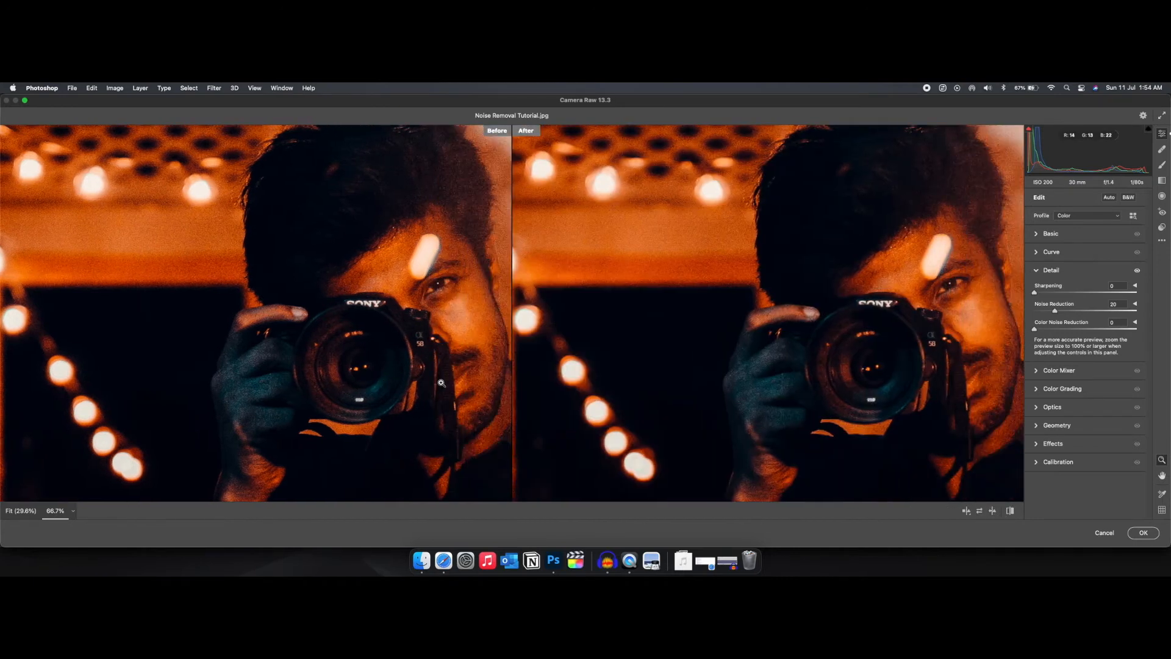
scroll(438, 382, right, 1)
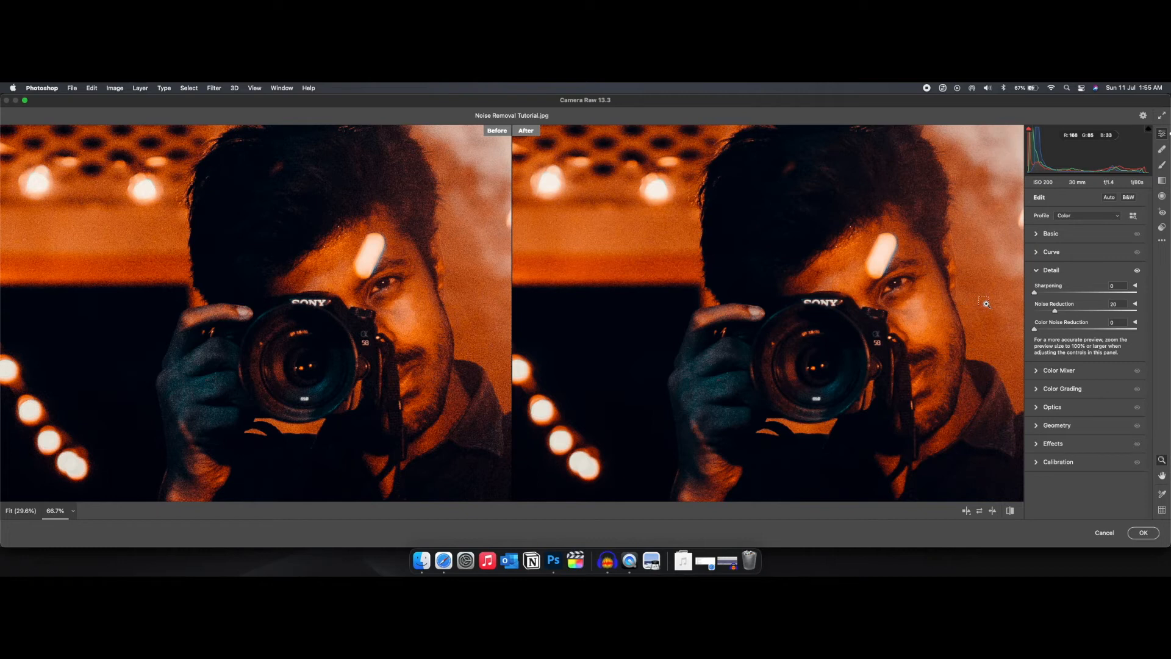
key(super+minus)
key(super+minus)
key(super+minus)
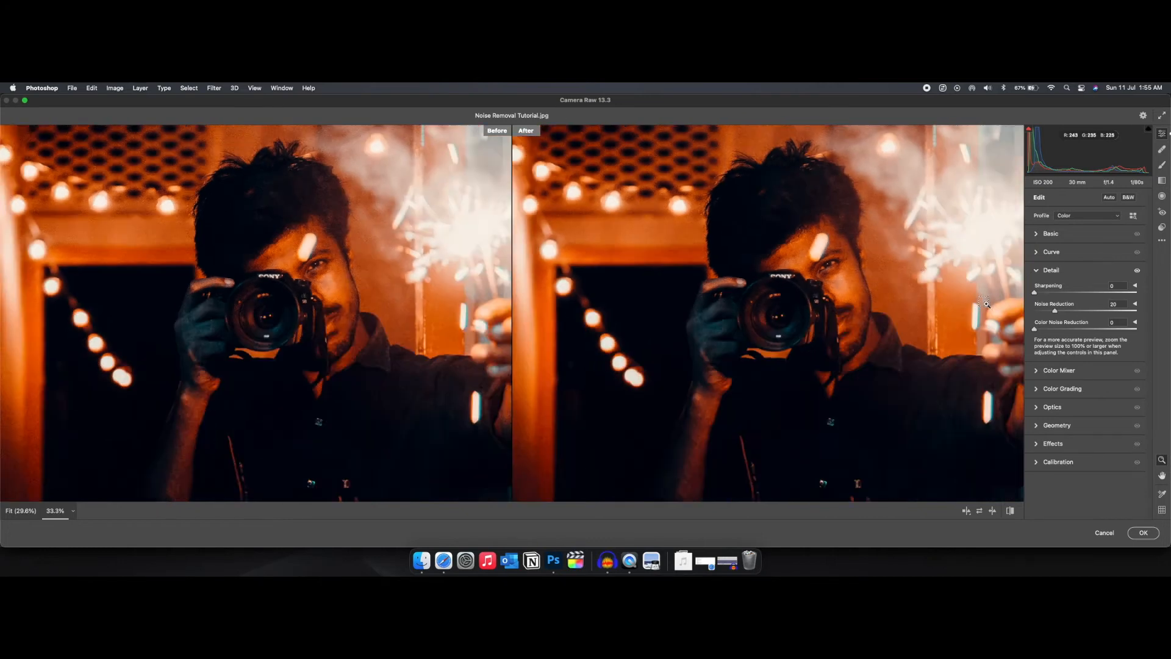
click(966, 511)
click(965, 512)
click(966, 513)
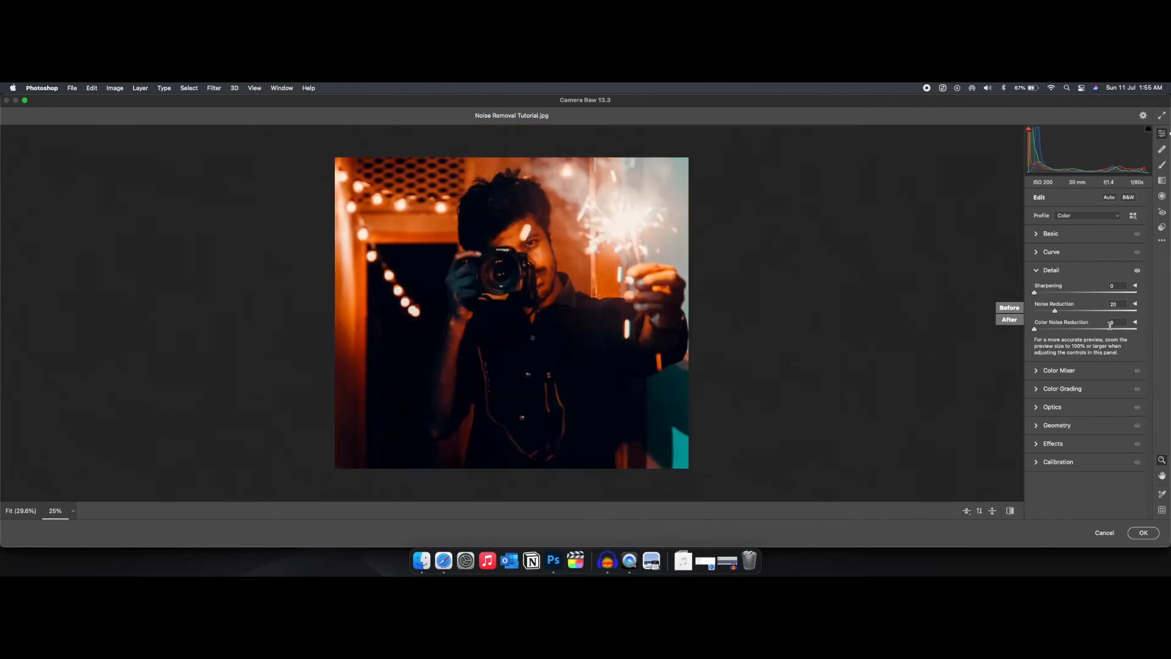
click(968, 512)
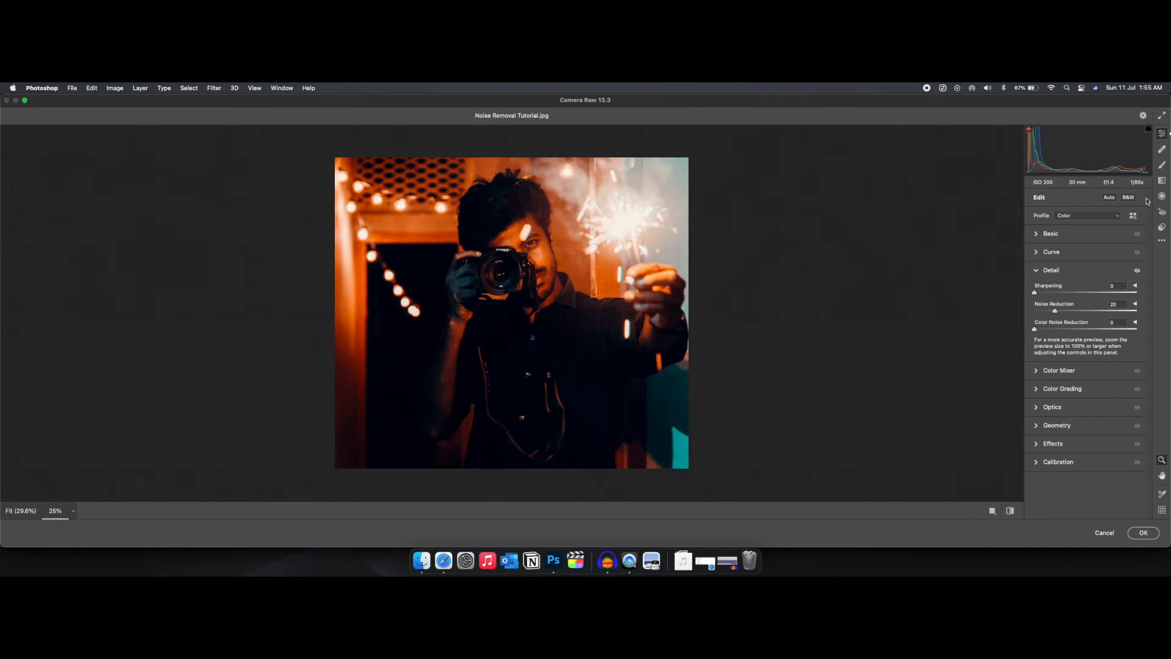
Set up an adjustment brush with Texture at -37 and Noise Reduction at +64
click(1162, 165)
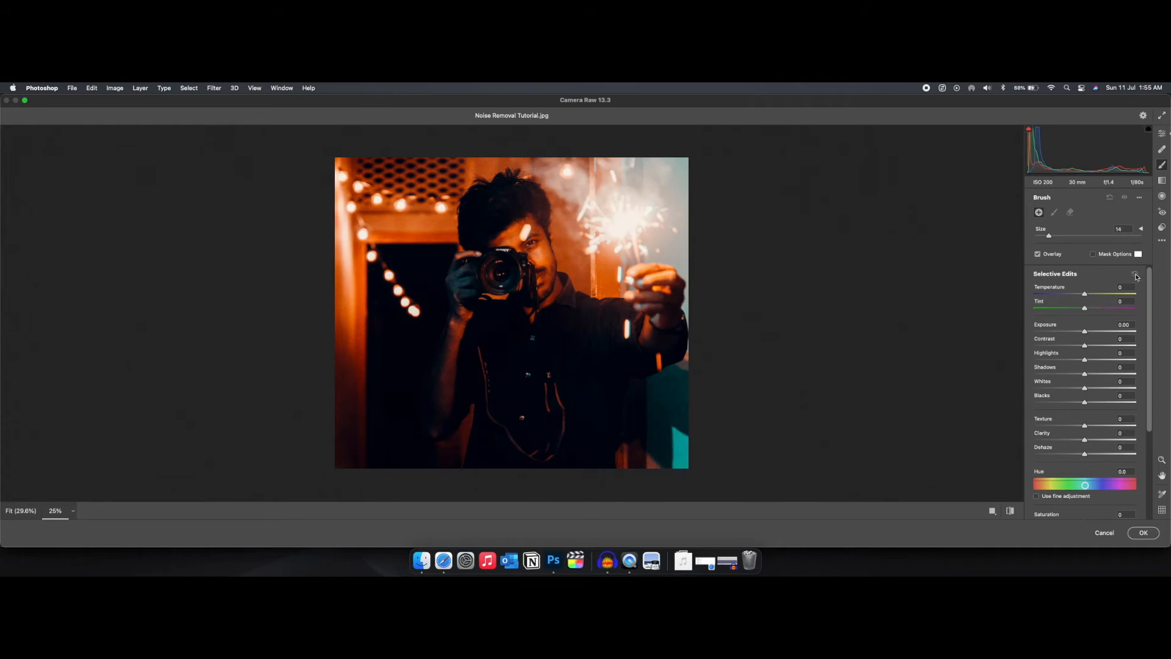
scroll(1084, 415, down, 5)
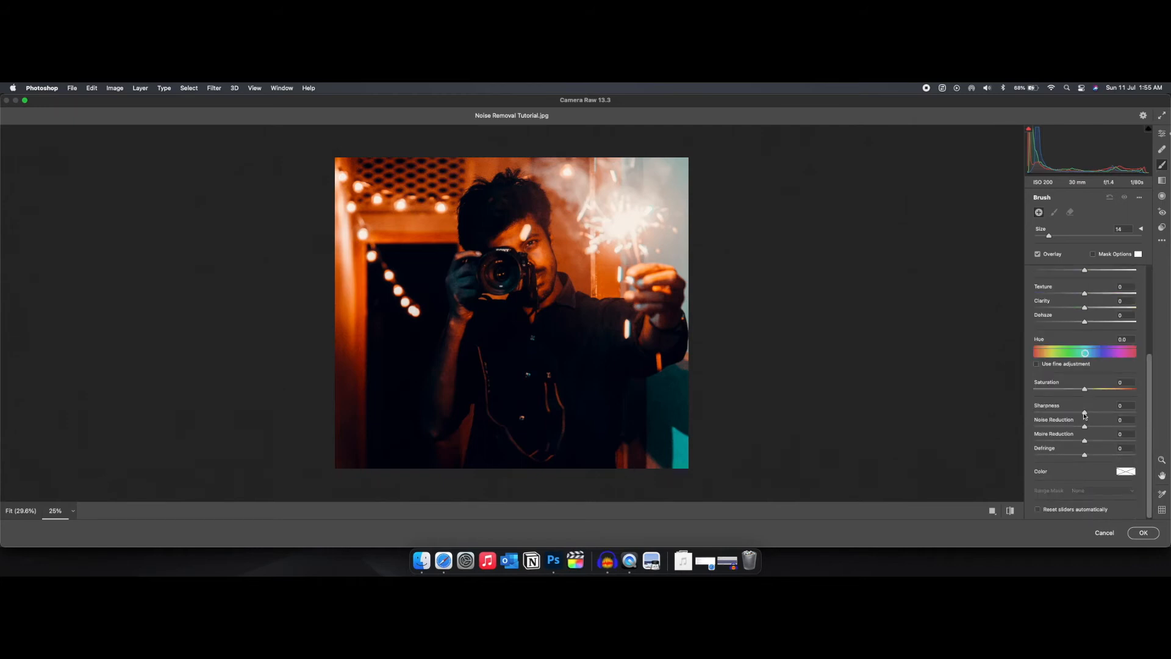
scroll(1084, 415, up, 1)
drag(1084, 317, 1066, 318)
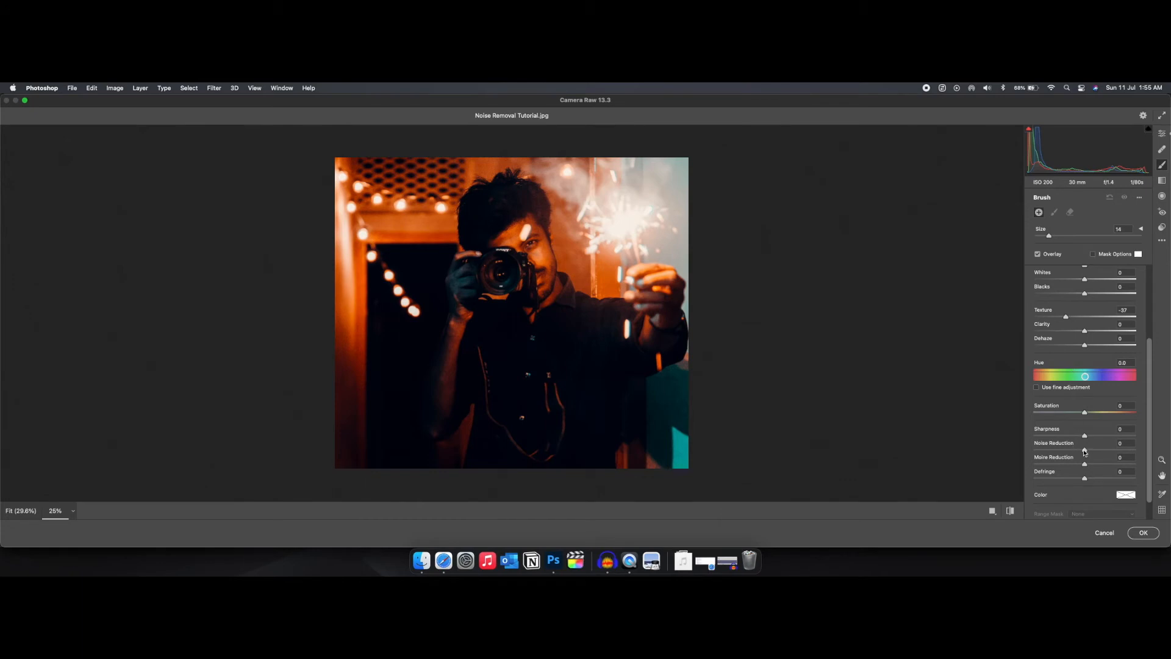
drag(1084, 452, 1101, 452)
drag(1101, 452, 1117, 451)
Paint the brush adjustment over the orange wall, dark doorway, ceiling lattice and the hand holding the sparkler
click(359, 171)
mouse_move(359, 171)
mouse_down()
mouse_move(361, 208)
mouse_move(357, 133)
mouse_move(362, 366)
mouse_move(361, 323)
mouse_up()
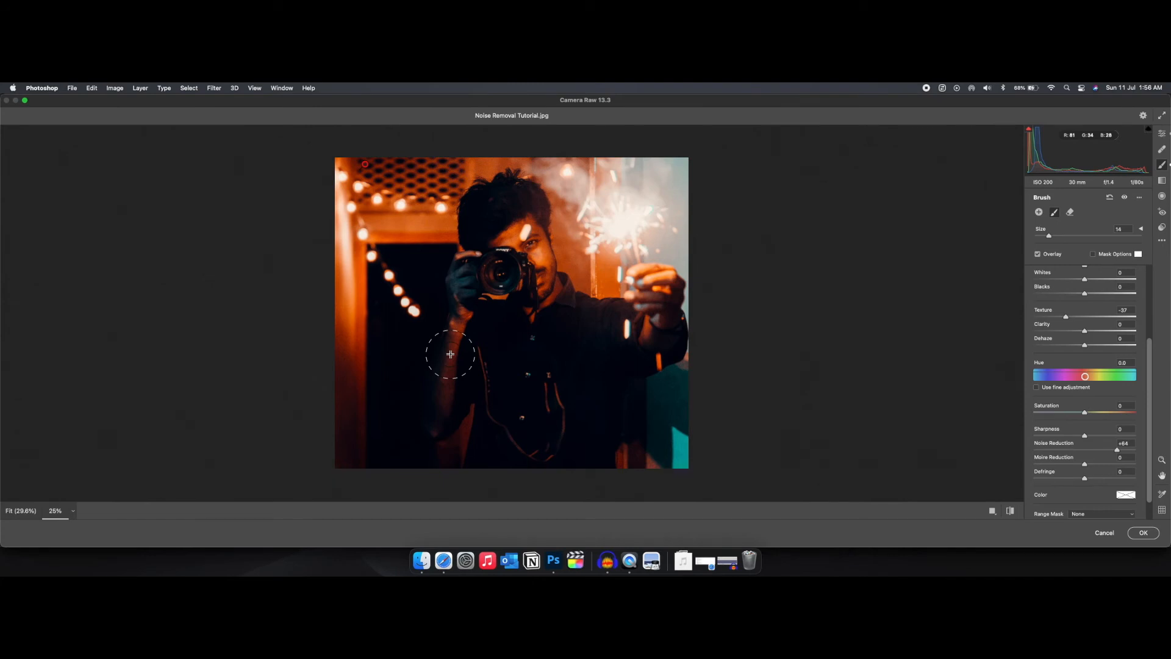
mouse_move(450, 354)
mouse_down()
mouse_move(437, 413)
mouse_move(459, 366)
mouse_move(425, 429)
mouse_move(448, 343)
mouse_move(430, 438)
mouse_move(456, 364)
mouse_move(441, 379)
mouse_move(452, 355)
mouse_move(433, 402)
mouse_move(452, 334)
mouse_move(445, 360)
mouse_up()
mouse_move(430, 173)
mouse_down()
mouse_move(422, 149)
mouse_move(405, 164)
mouse_move(412, 190)
mouse_up()
mouse_move(651, 298)
mouse_down()
mouse_move(674, 308)
mouse_move(672, 298)
mouse_move(667, 312)
mouse_move(591, 311)
mouse_move(607, 307)
mouse_move(579, 306)
mouse_move(575, 287)
mouse_move(641, 333)
mouse_up()
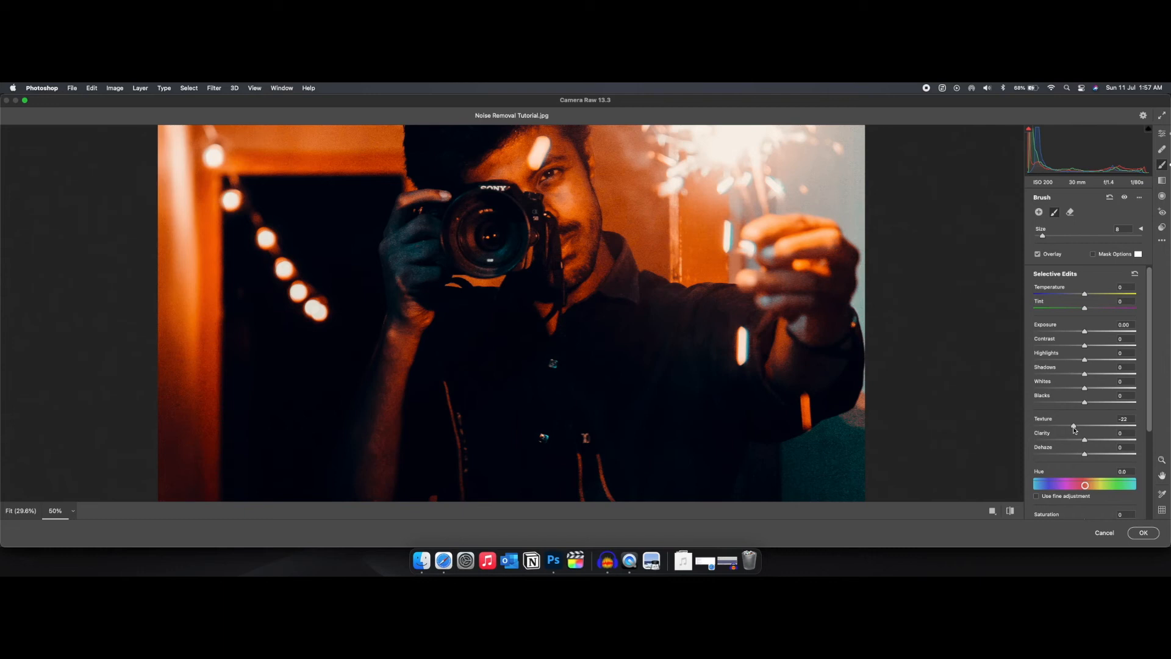
Set the brush adjustment's Texture to -12 and Noise Reduction to +17
drag(1074, 429, 1078, 429)
scroll(1076, 433, down, 5)
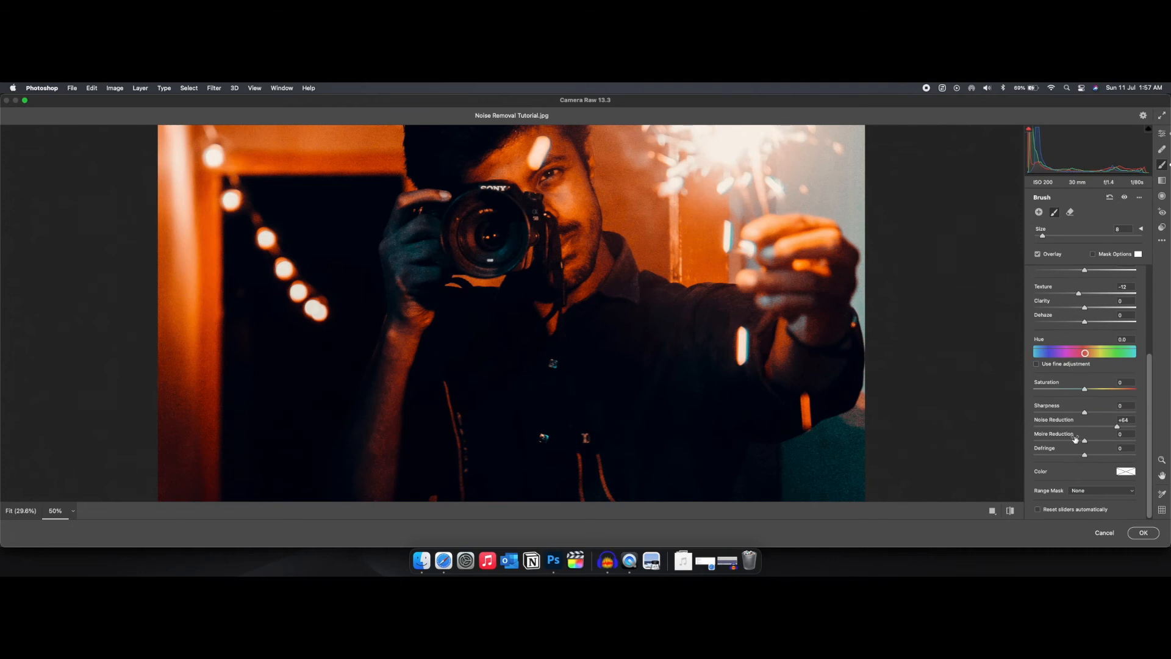
click(1095, 426)
drag(1095, 426, 1093, 426)
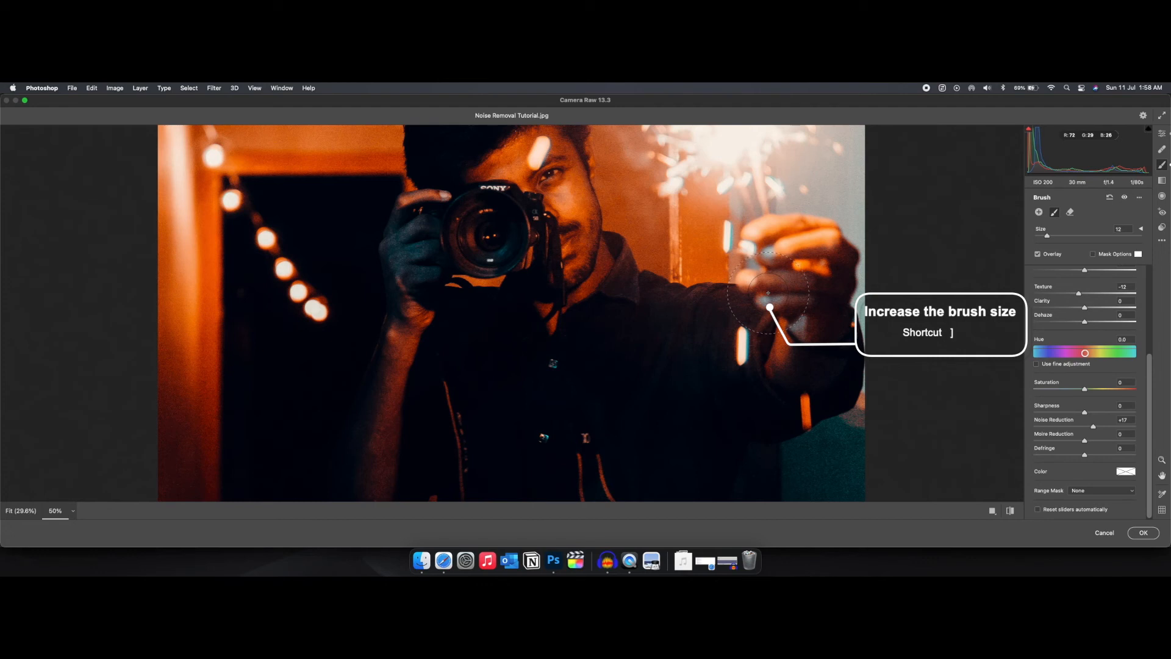
Enlarge the adjustment brush over the hand holding the sparkler, and reduce it to a smaller size
key(bracketright)
key(bracketright)
key(bracketright)
key(bracketright)
key(bracketleft)
key(bracketleft)
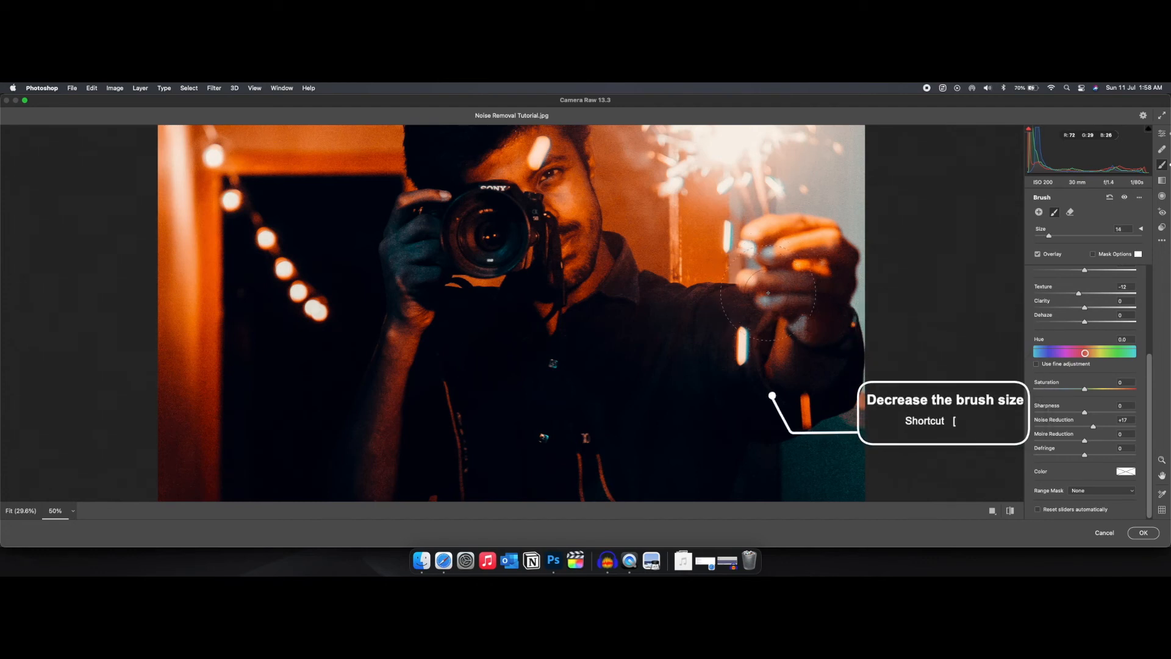
key(bracketleft)
key(bracketleft)
key(bracketleft)
key(bracketleft)
key(bracketleft)
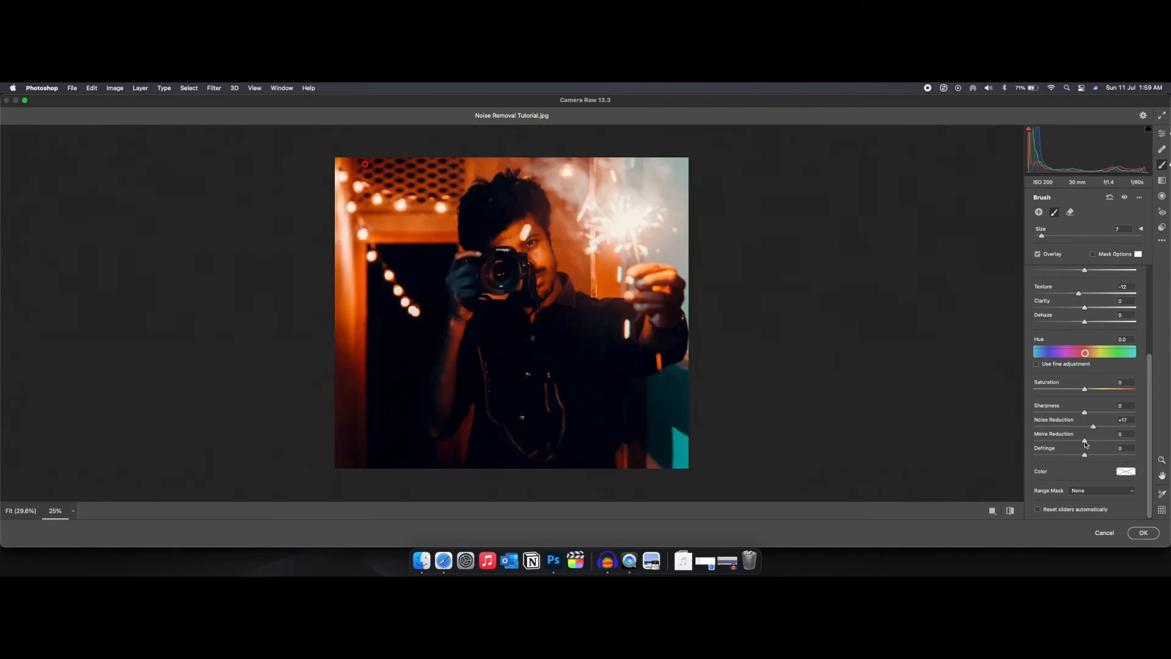
Set the brush adjustment's Noise Reduction to +46 and Texture to -50
click(1092, 428)
drag(1093, 428, 1107, 427)
scroll(1088, 413, up, 1)
click(1059, 314)
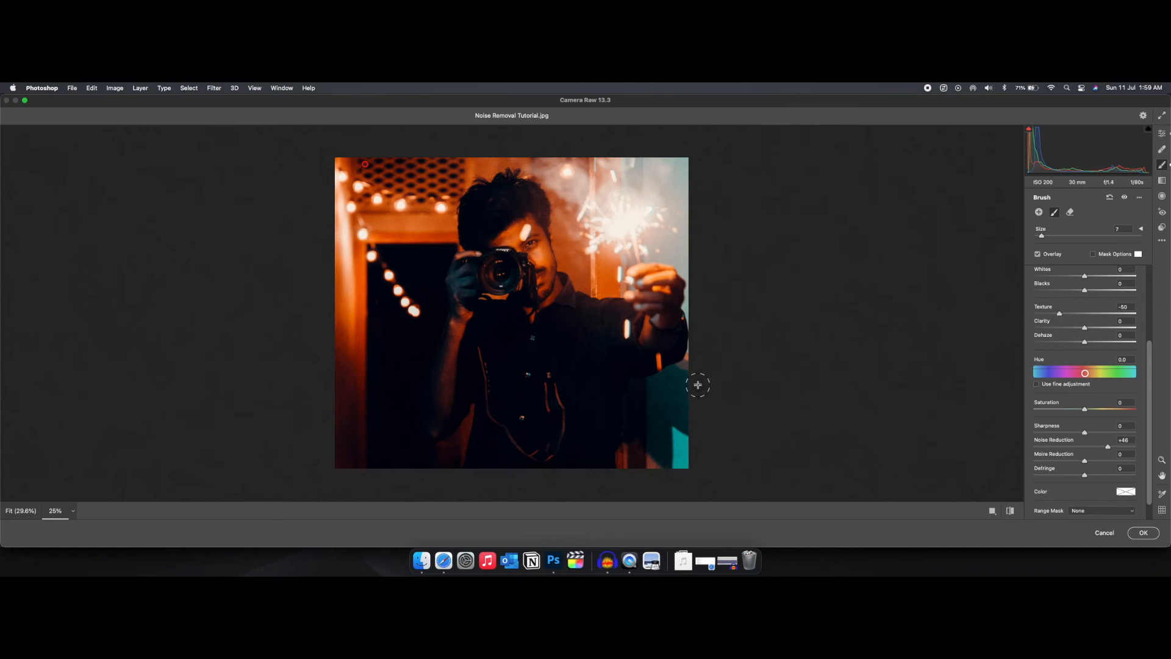
Enlarge the adjustment brush and paint over the teal area in the photo's lower-right corner
key(bracketright)
key(bracketright)
key(bracketright)
key(bracketright)
drag(663, 461, 684, 446)
Compare the before and after versions side by side, zoomed in on the camera and dark shirt
click(992, 511)
click(481, 381)
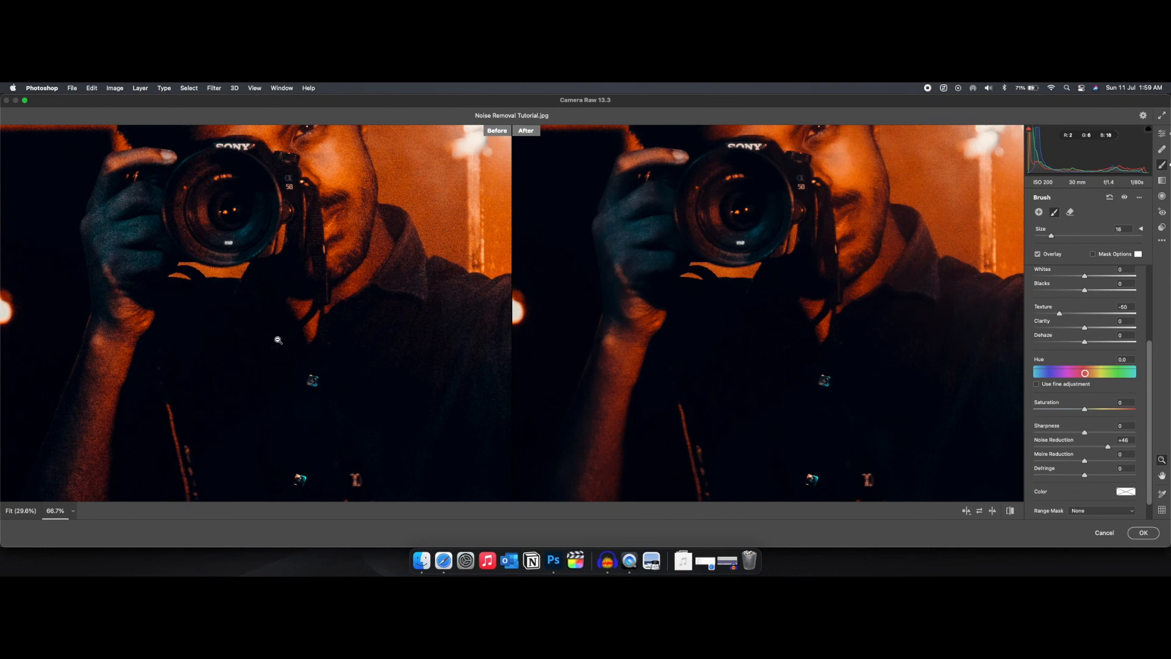
click(276, 335)
scroll(278, 340, down, 5)
scroll(278, 340, right, 5)
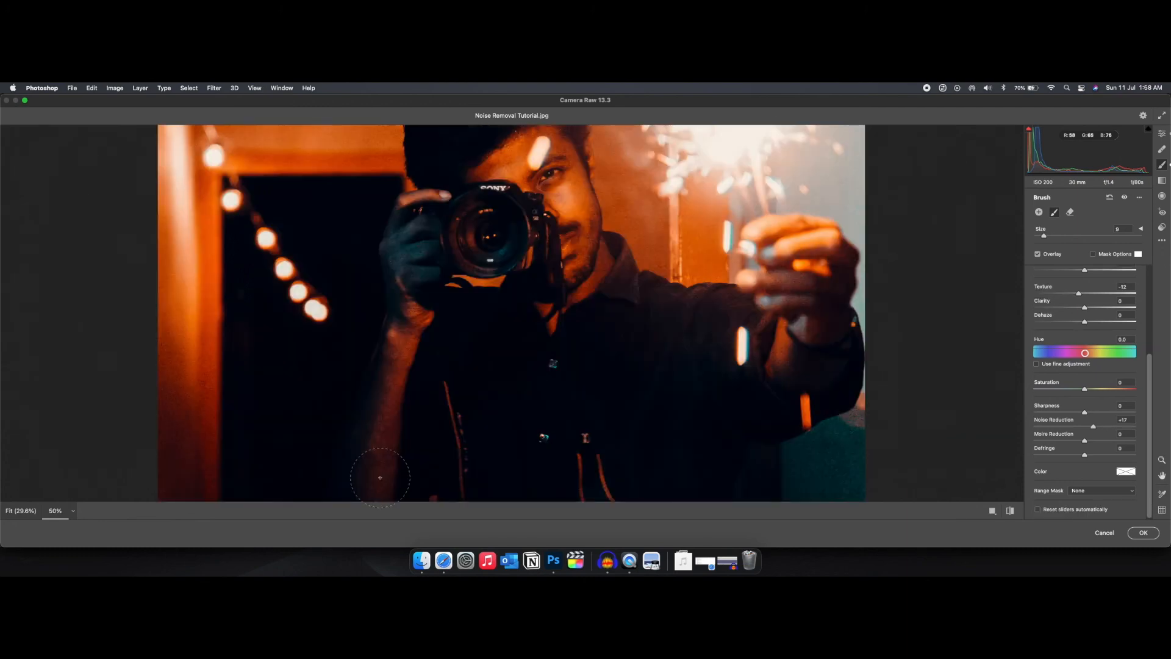
Reduce the adjustment brush size to 7 and zoom the preview out to 25%
key(bracketleft)
key(bracketleft)
key(z)
alt+click(381, 478)
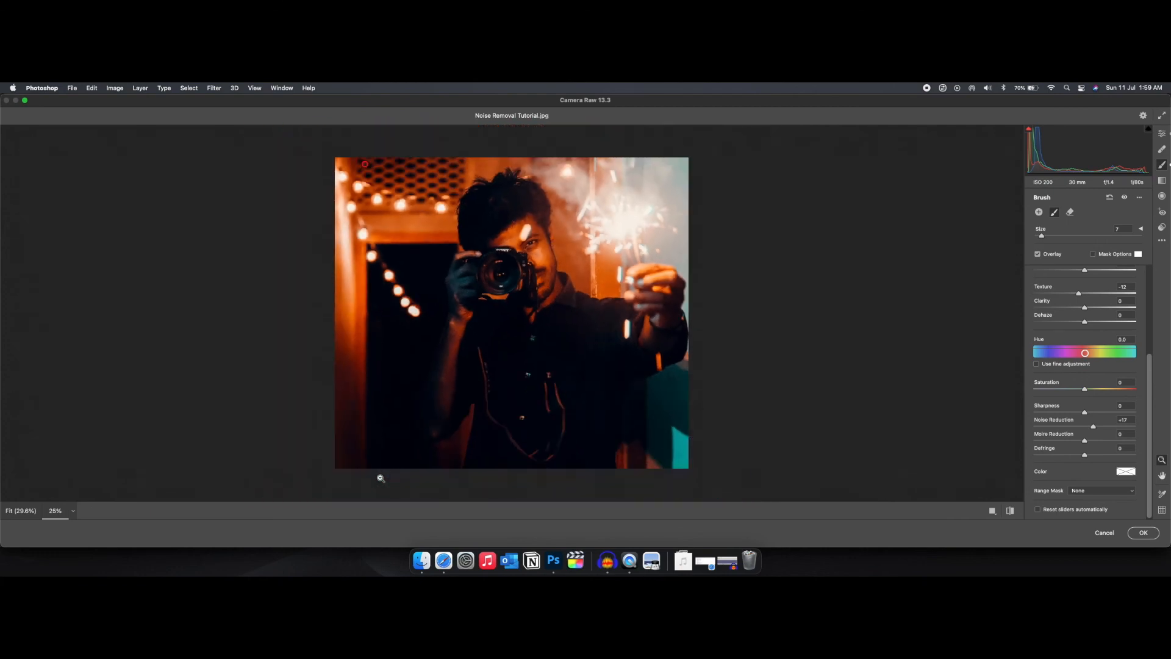